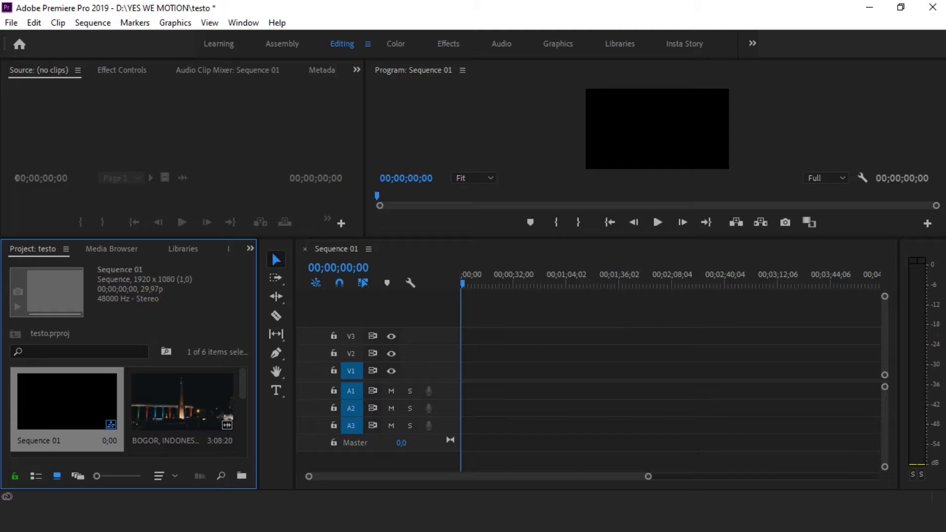
# Open the Sequence menu for the empty Sequence 01.
pyautogui.click(103, 25)
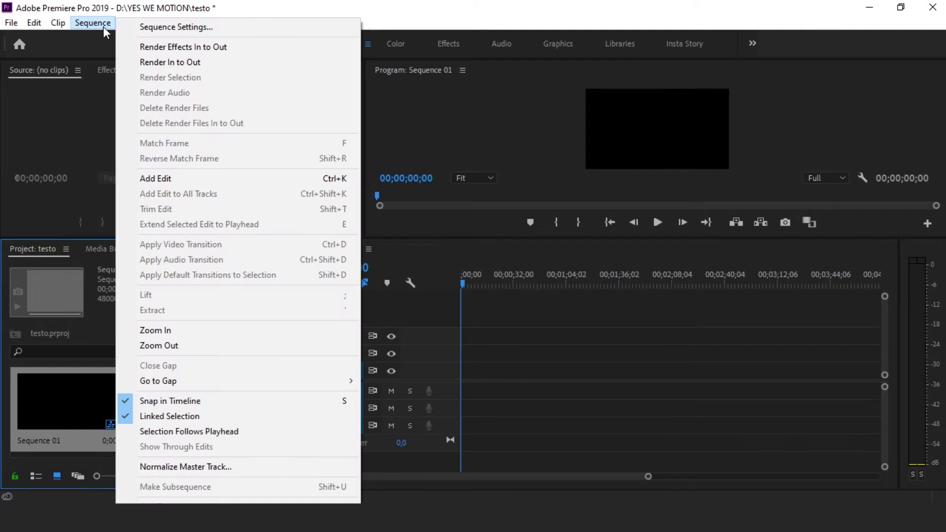
pyautogui.click(152, 29)
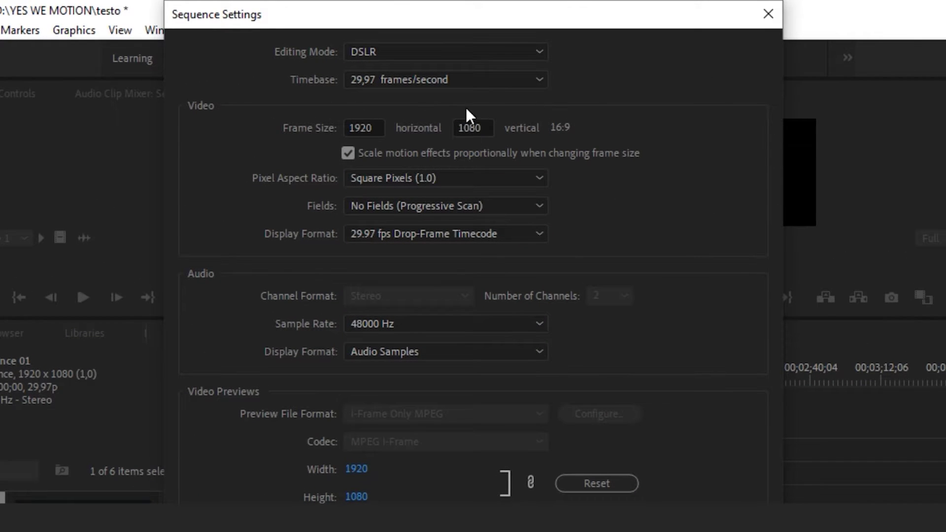
pyautogui.click(512, 82)
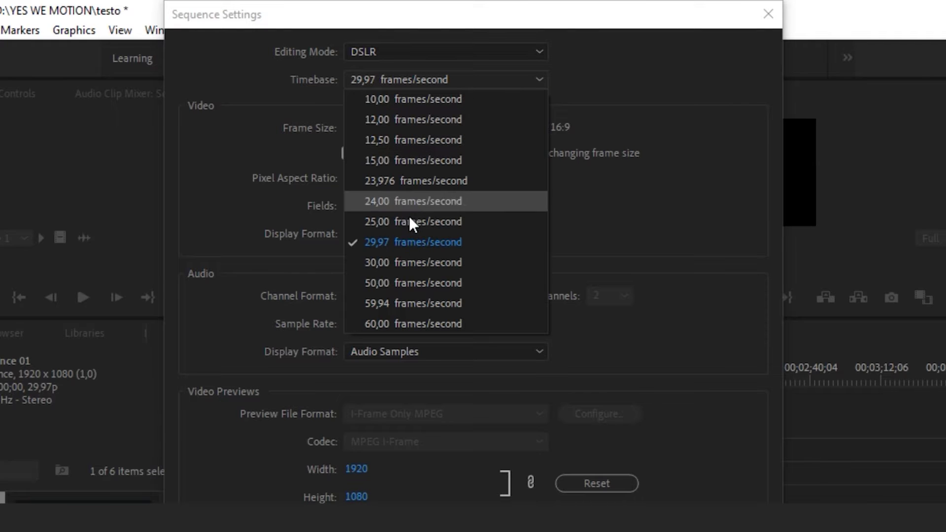
pyautogui.click(660, 214)
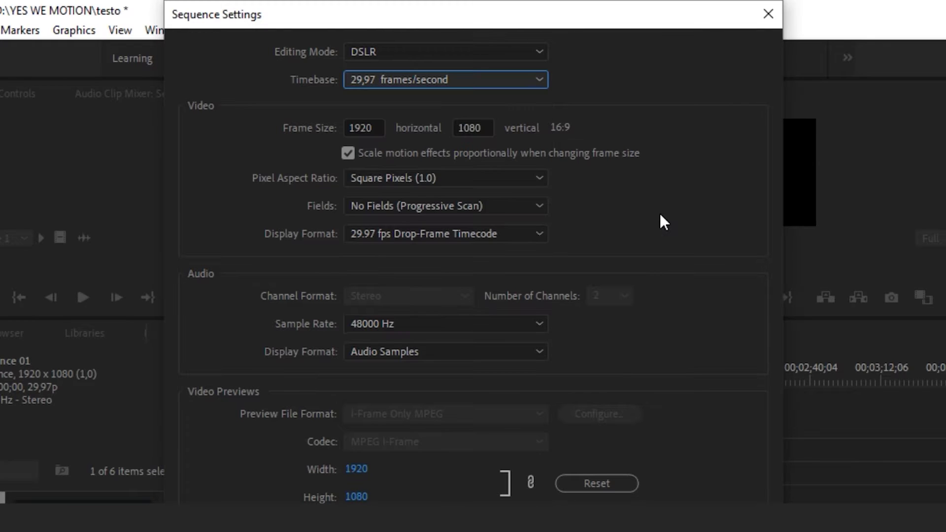
pyautogui.click(766, 16)
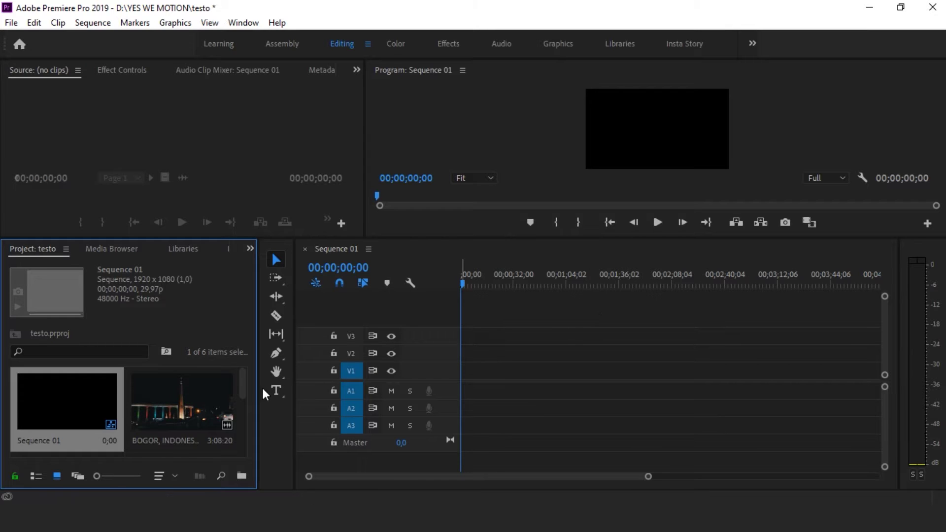
pyautogui.scroll(-2, 240, 412)
# Place the Tugu Kujang Drone clip at the sequence start, keeping the existing 1920x1080 settings.
pyautogui.scroll(-2, 241, 409)
pyautogui.moveTo(188, 407)
pyautogui.mouseDown()
pyautogui.moveTo(442, 372)
pyautogui.moveTo(461, 398)
pyautogui.mouseUp()
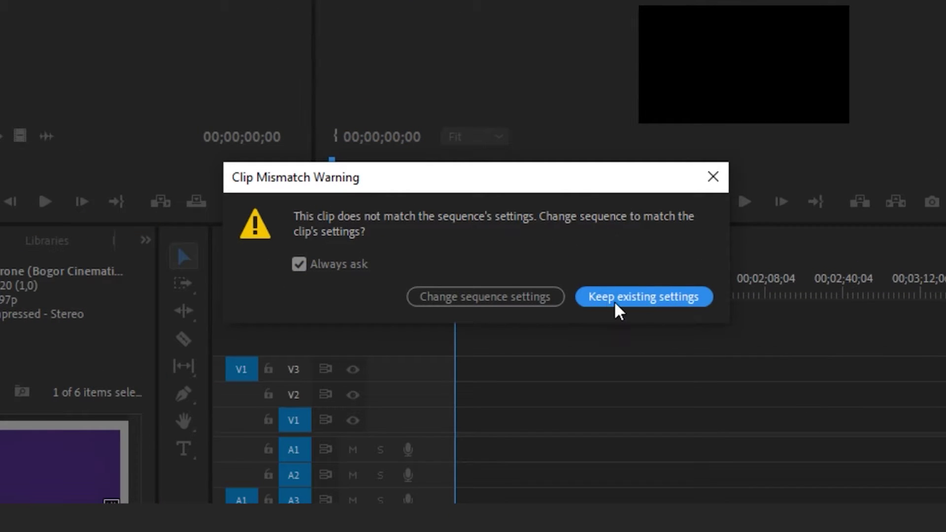
pyautogui.click(688, 306)
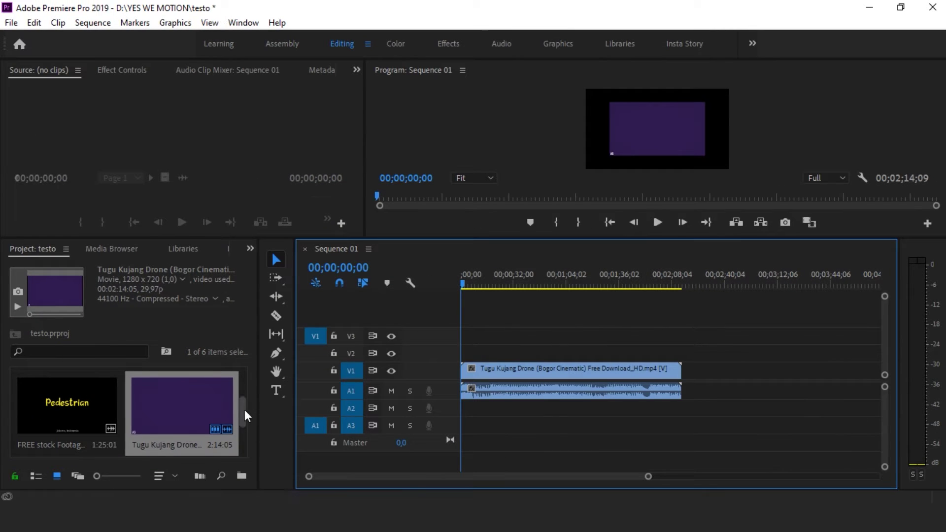
# Add the portrait photo and bus.mp4 after the drone clip, then enlarge the Program monitor to preview.
pyautogui.scroll(-2, 245, 410)
pyautogui.moveTo(46, 417); pyautogui.dragTo(685, 371)
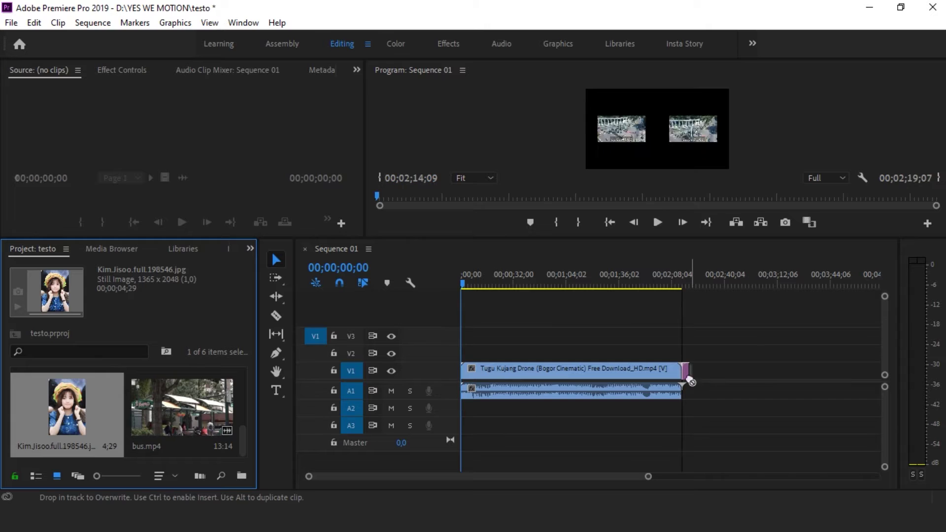
pyautogui.moveTo(182, 409); pyautogui.dragTo(729, 374)
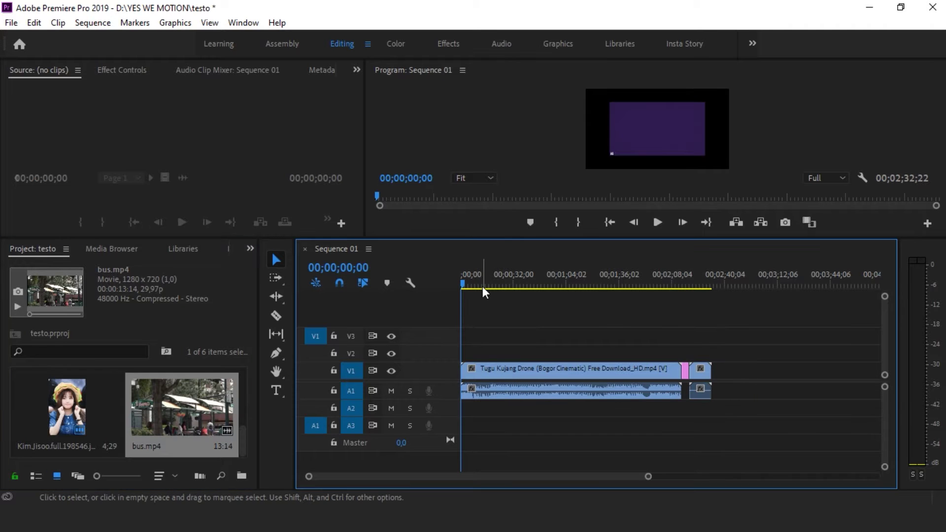
pyautogui.moveTo(483, 286); pyautogui.dragTo(610, 285)
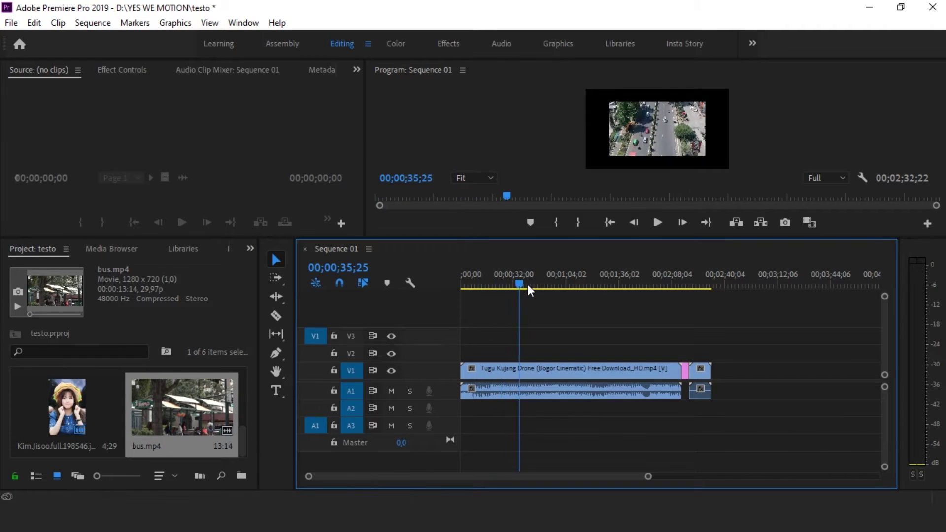
pyautogui.moveTo(605, 238); pyautogui.dragTo(607, 294)
pyautogui.moveTo(608, 340)
pyautogui.mouseDown()
pyautogui.moveTo(679, 355)
pyautogui.moveTo(573, 352)
pyautogui.mouseUp()
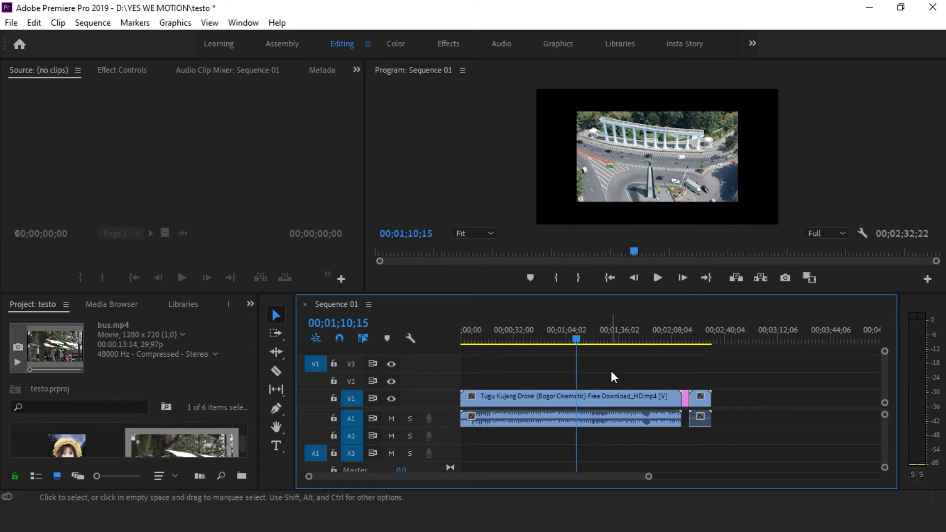
# Show the drone clip's expanded Motion properties in Effect Controls: Position 960,540, Scale 100.
pyautogui.click(141, 72)
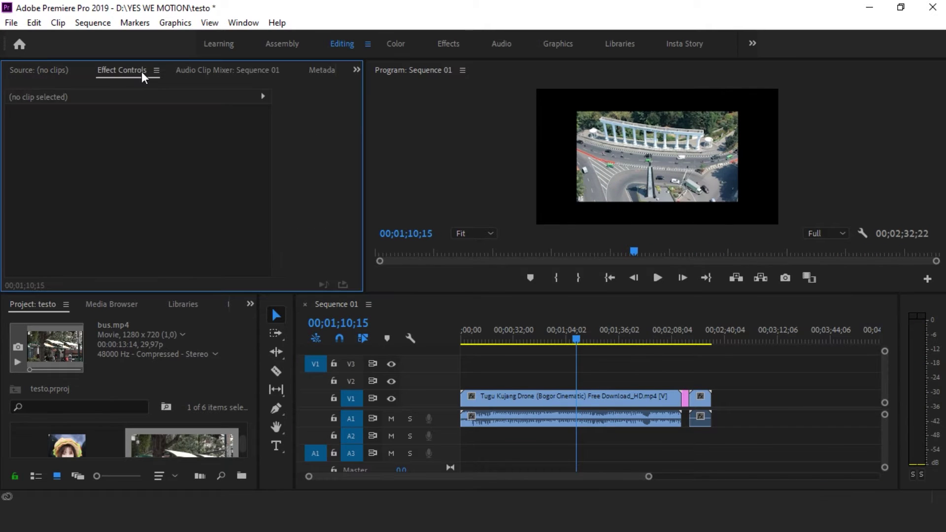
pyautogui.click(535, 402)
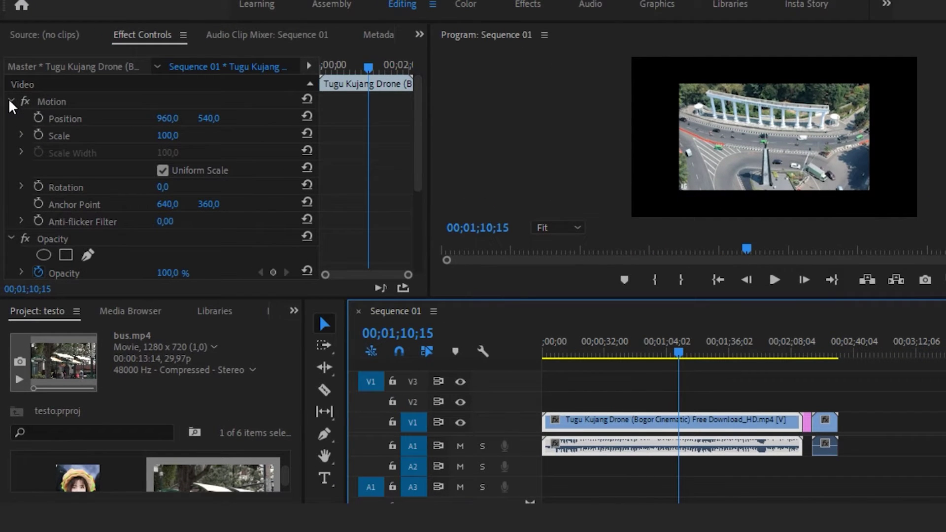
pyautogui.click(9, 100)
pyautogui.click(10, 100)
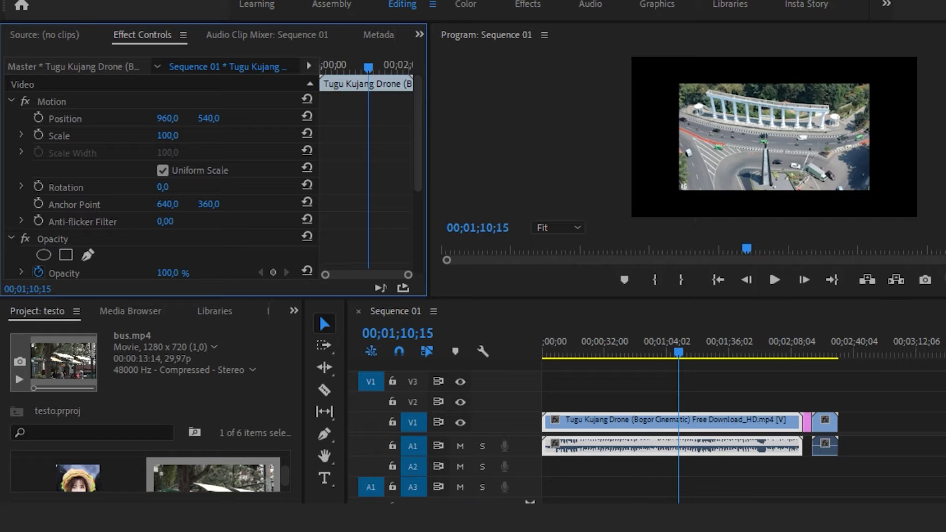
pyautogui.moveTo(168, 135); pyautogui.dragTo(179, 136)
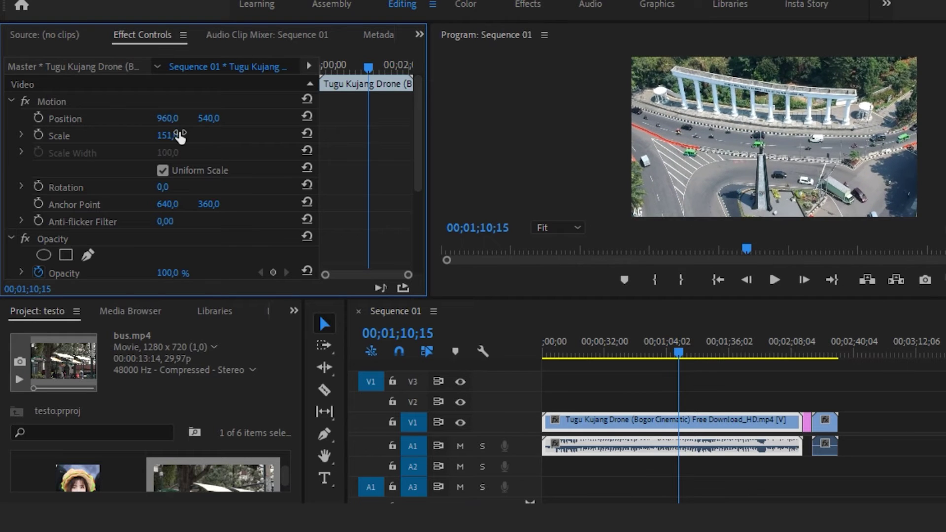
pyautogui.moveTo(208, 118); pyautogui.dragTo(187, 134)
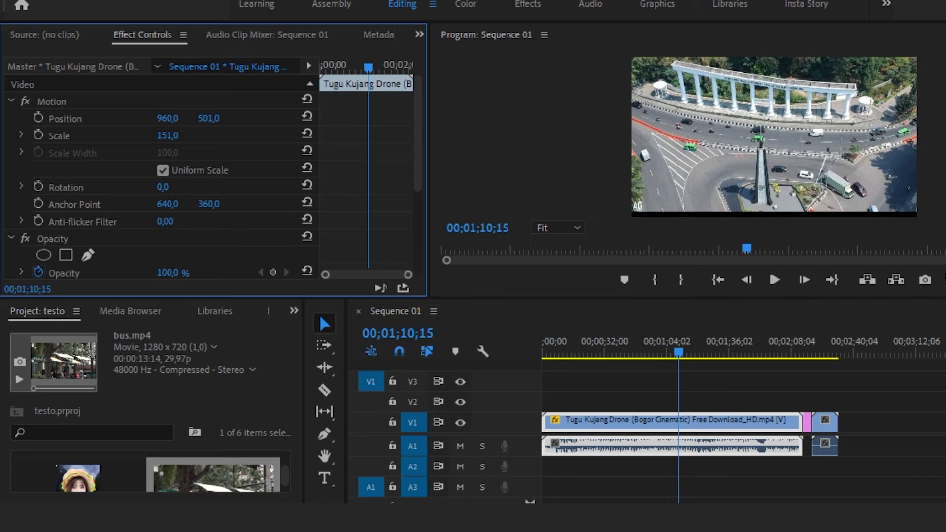
pyautogui.moveTo(168, 118); pyautogui.dragTo(258, 120)
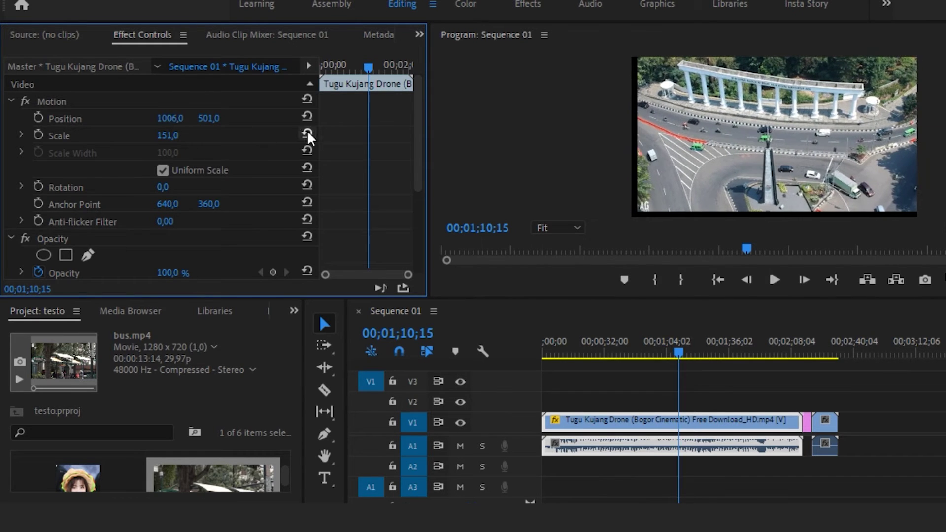
pyautogui.hotkey('ctrl', 'z')
pyautogui.hotkey('ctrl', 'z')
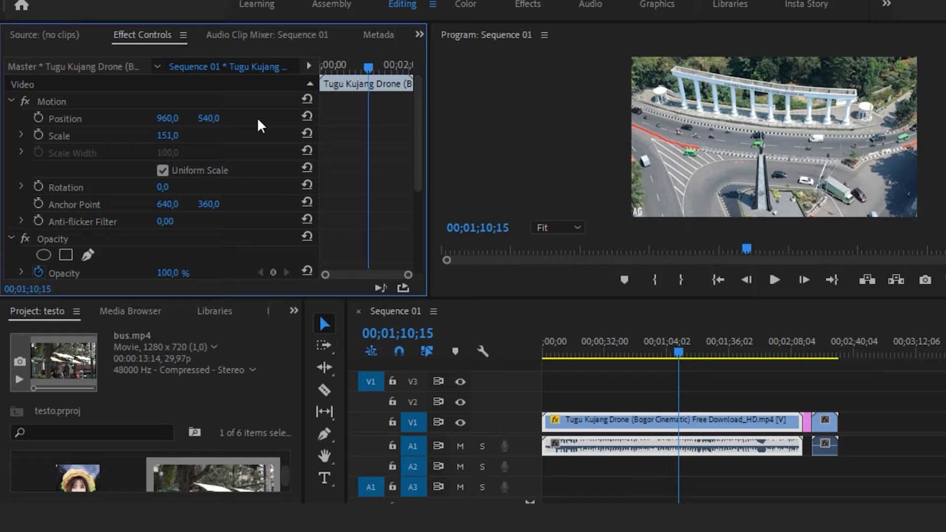
pyautogui.hotkey('ctrl', 'z')
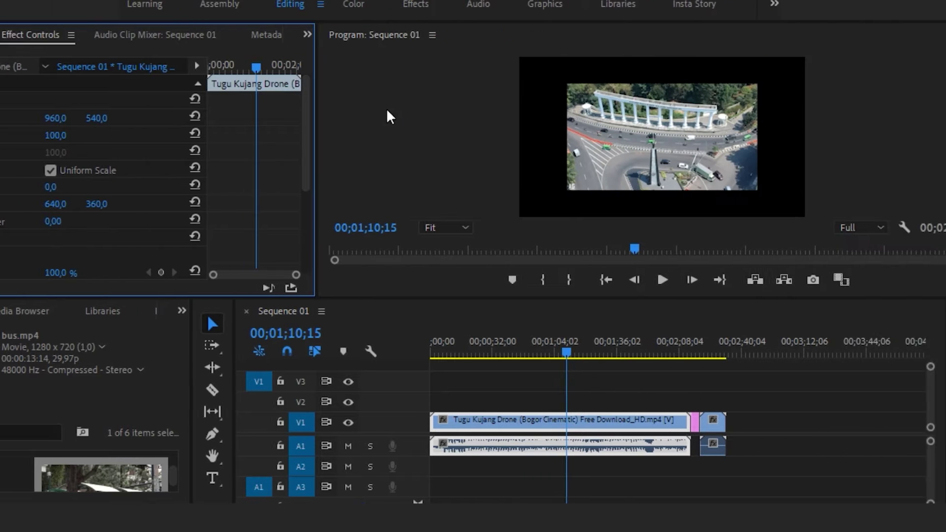
# Try Program monitor zoom levels of 100%, 25%, 10% and 75%, then set it to Fit.
pyautogui.click(411, 227)
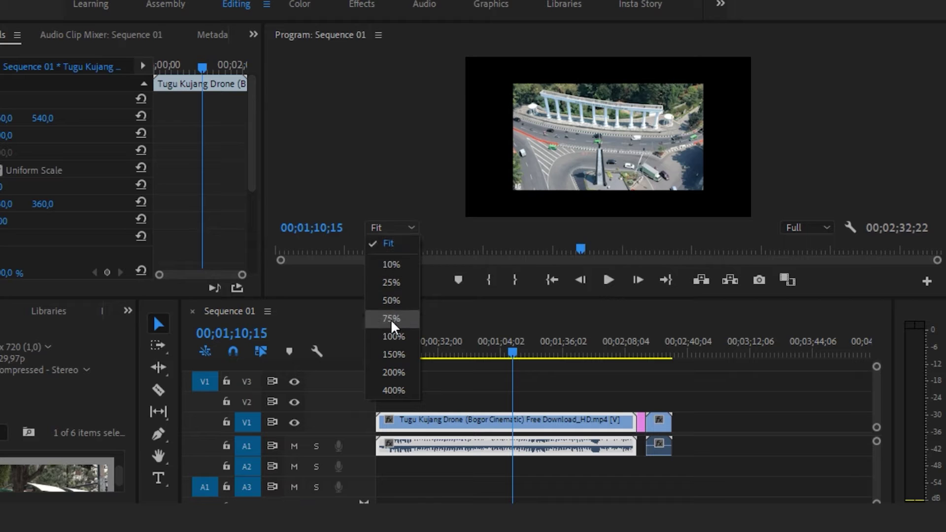
pyautogui.click(392, 335)
pyautogui.click(395, 228)
pyautogui.click(394, 282)
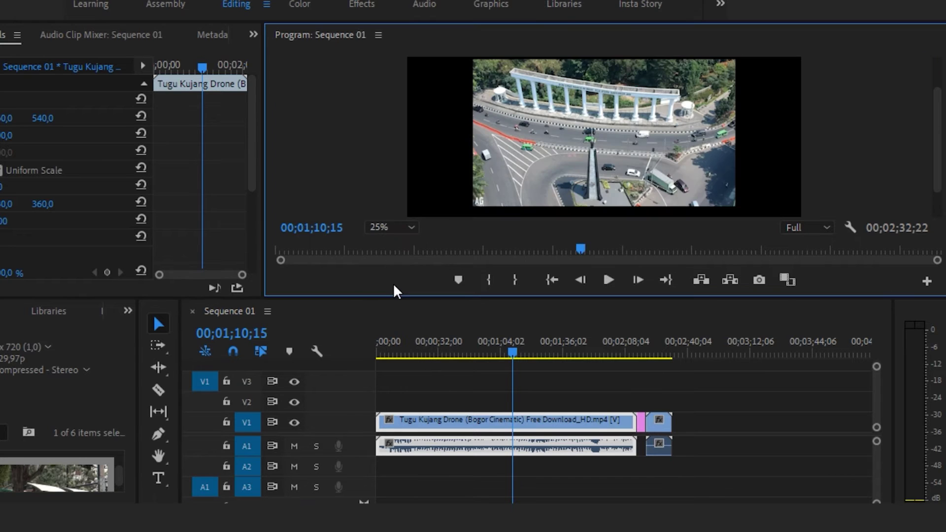
pyautogui.click(395, 227)
pyautogui.click(393, 265)
pyautogui.click(395, 228)
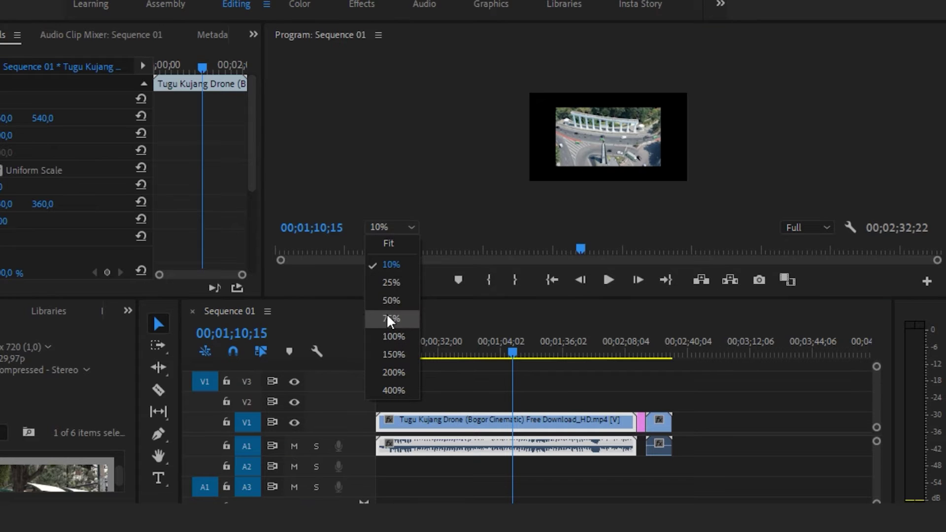
pyautogui.click(387, 317)
pyautogui.click(392, 227)
pyautogui.click(394, 263)
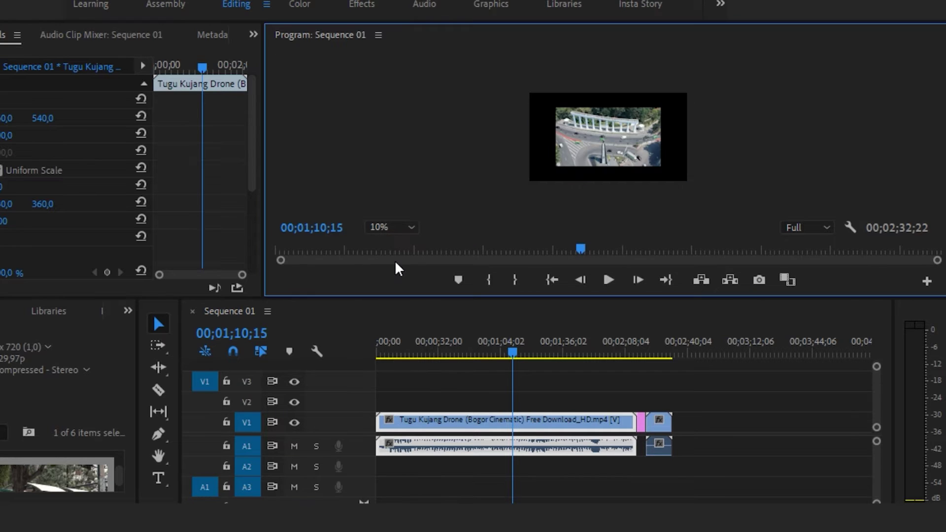
pyautogui.click(389, 226)
pyautogui.click(406, 243)
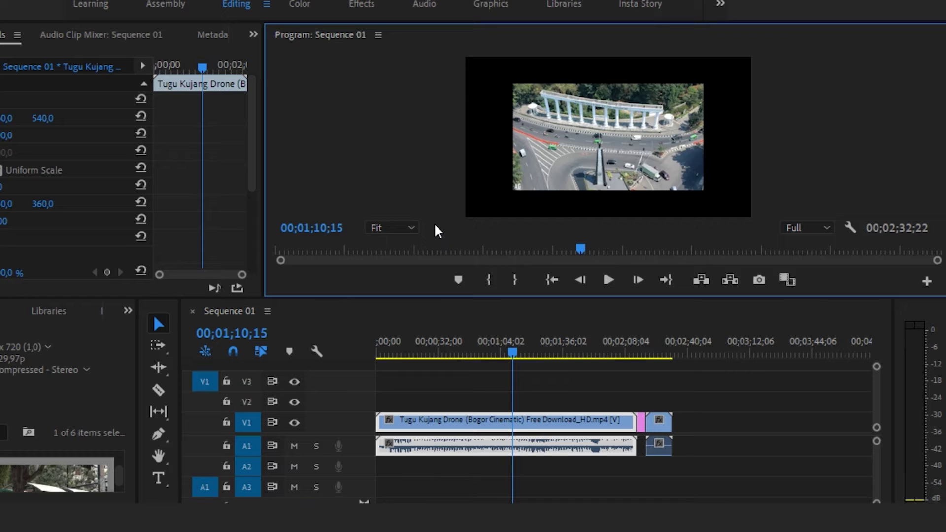
# Nudge the drone clip left to Position 937.9 x 540, undoing a trial rotation.
pyautogui.click(592, 160)
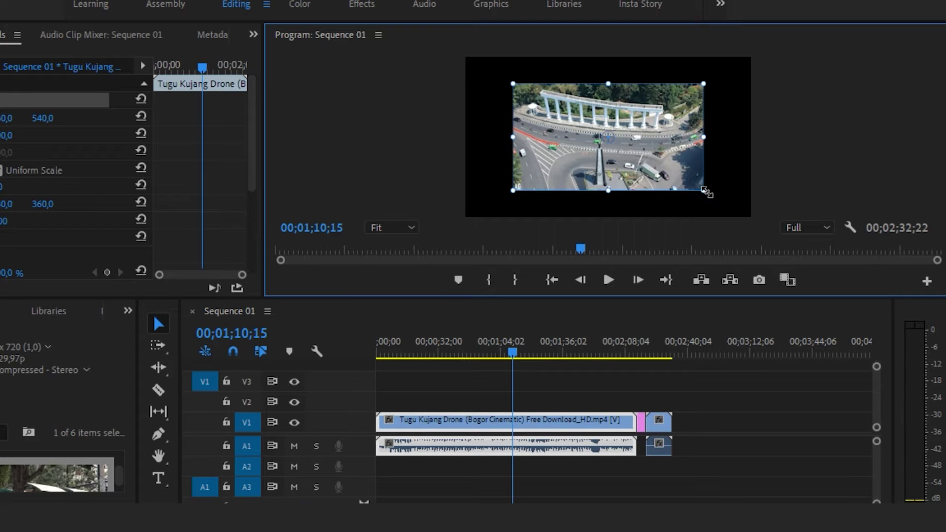
pyautogui.moveTo(706, 191); pyautogui.dragTo(721, 192)
pyautogui.moveTo(654, 167); pyautogui.dragTo(649, 168)
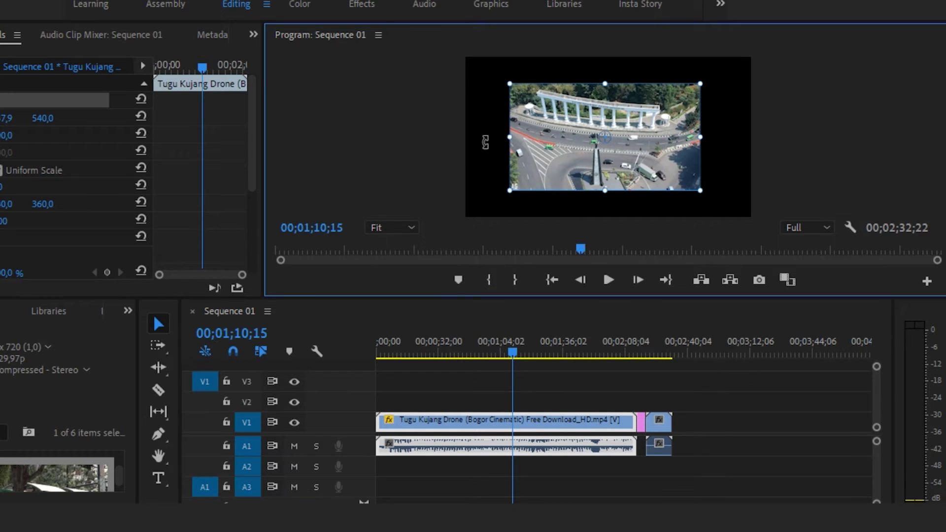
pyautogui.moveTo(486, 142); pyautogui.dragTo(479, 138)
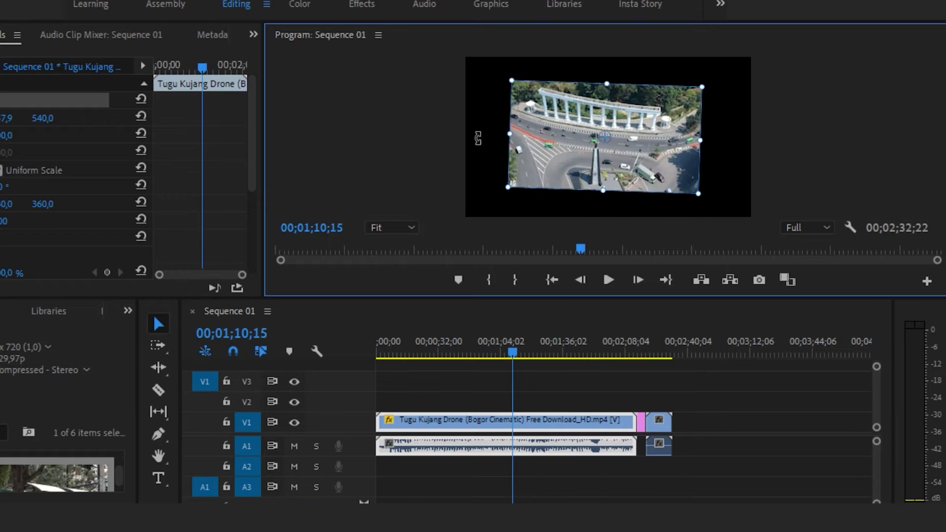
pyautogui.hotkey('ctrl', 'z')
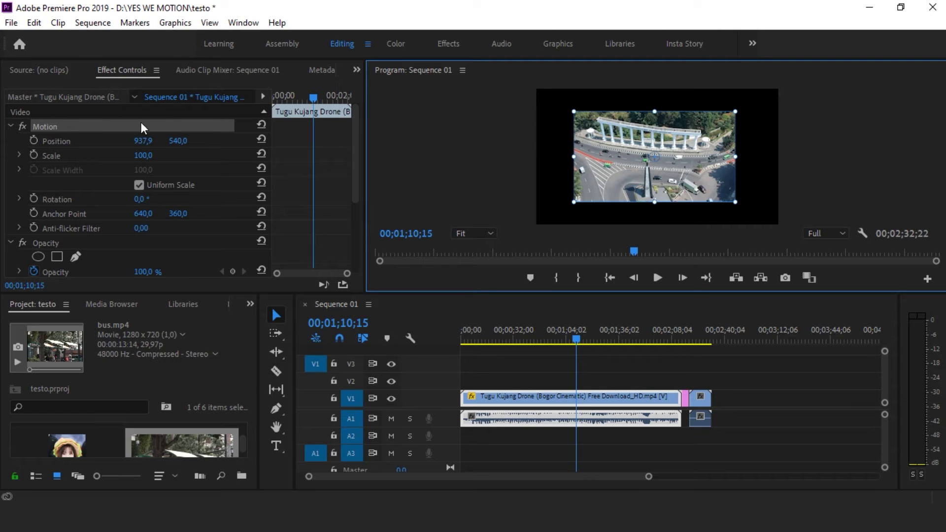
# Scale the drone clip to 150 in Motion and scrub through the footage to check.
pyautogui.click(143, 156)
pyautogui.moveTo(143, 156)
pyautogui.mouseDown()
pyautogui.moveTo(170, 156)
pyautogui.moveTo(138, 156)
pyautogui.mouseUp()
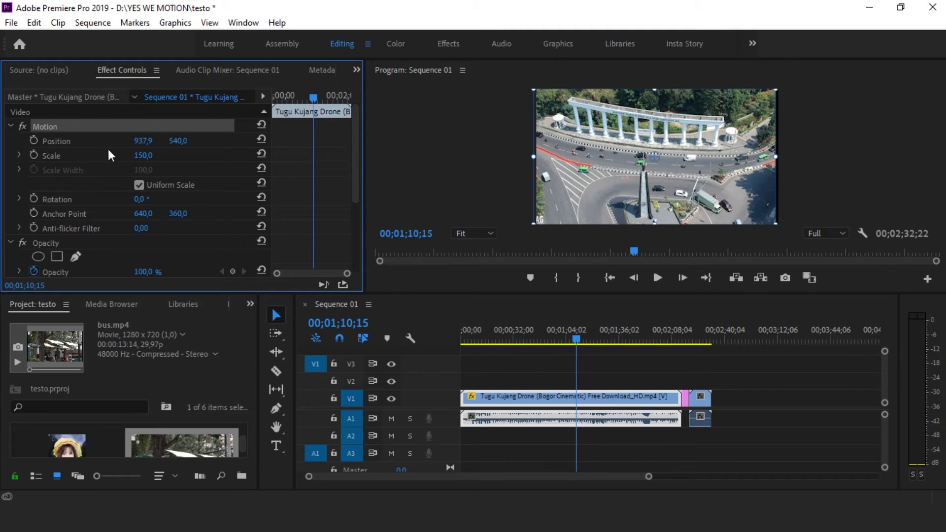
pyautogui.click(613, 354)
pyautogui.moveTo(573, 336)
pyautogui.mouseDown()
pyautogui.moveTo(694, 347)
pyautogui.moveTo(648, 343)
pyautogui.mouseUp()
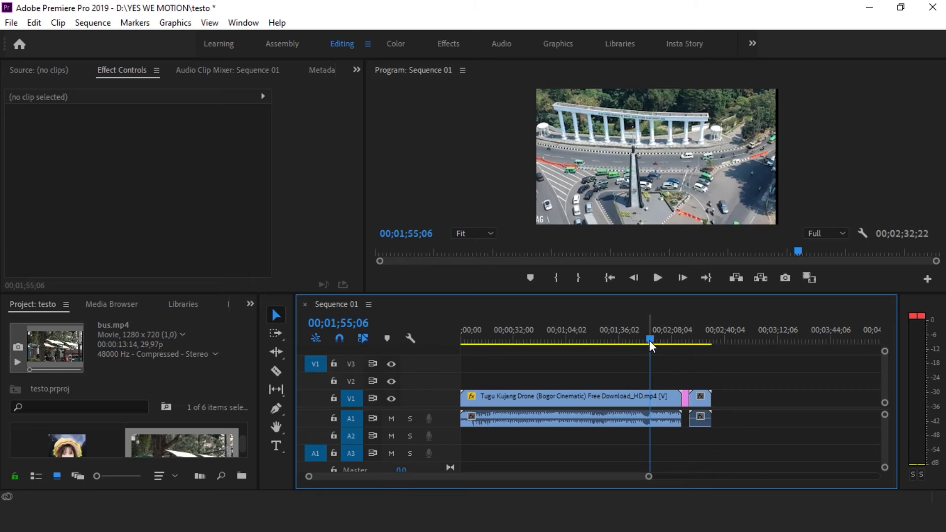
# Select the photo clip, try shrinking its scale, then undo back to Scale 100.
pyautogui.moveTo(650, 341); pyautogui.dragTo(686, 348)
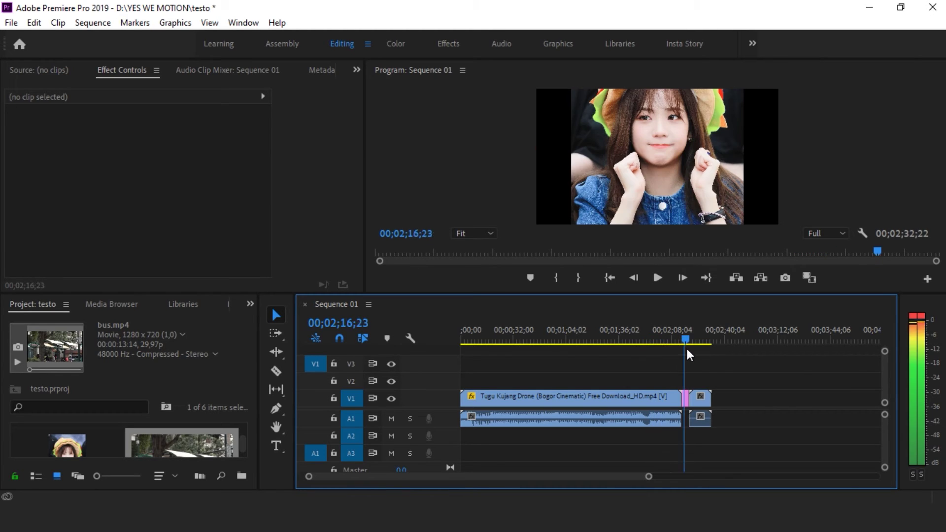
pyautogui.click(686, 398)
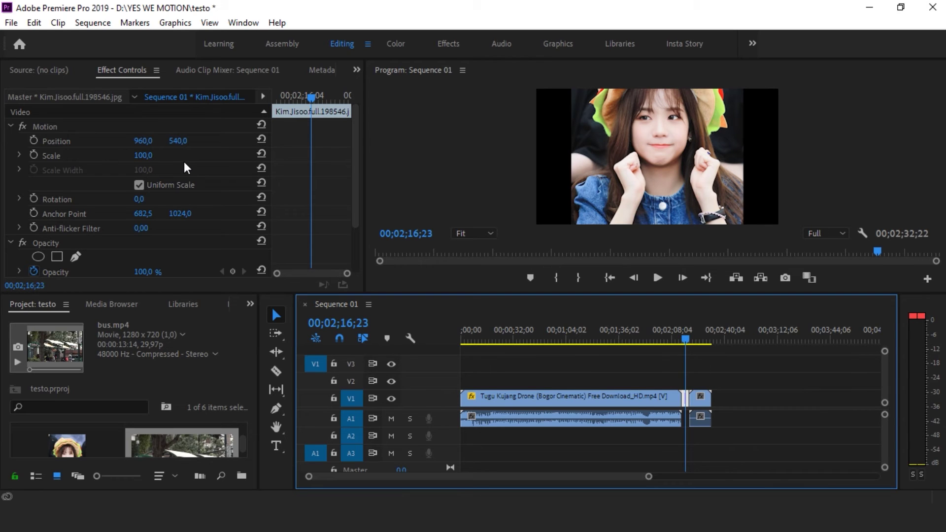
pyautogui.moveTo(143, 155); pyautogui.dragTo(123, 156)
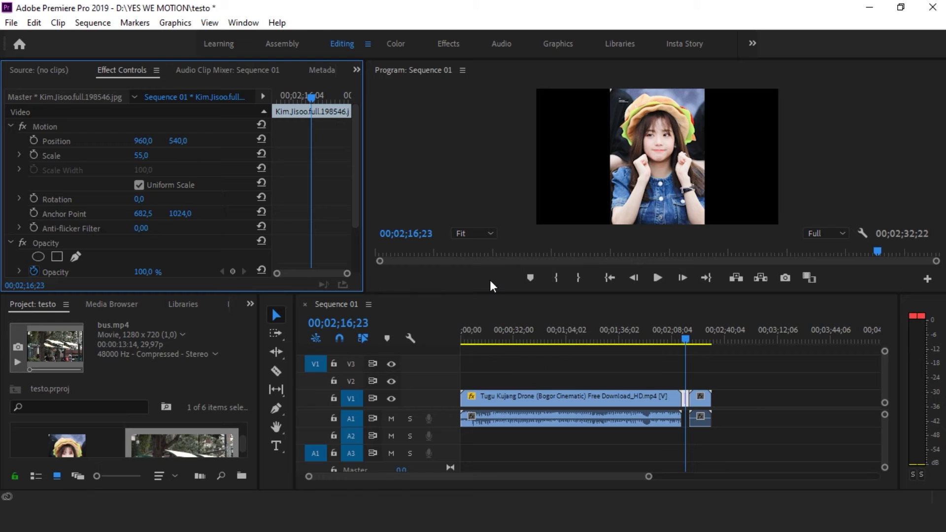
pyautogui.hotkey('ctrl', 'z')
pyautogui.hotkey('ctrl', 'z')
# Reselect the photo clip on the timeline and open its context menu.
pyautogui.click(573, 354)
pyautogui.moveTo(688, 341); pyautogui.dragTo(685, 339)
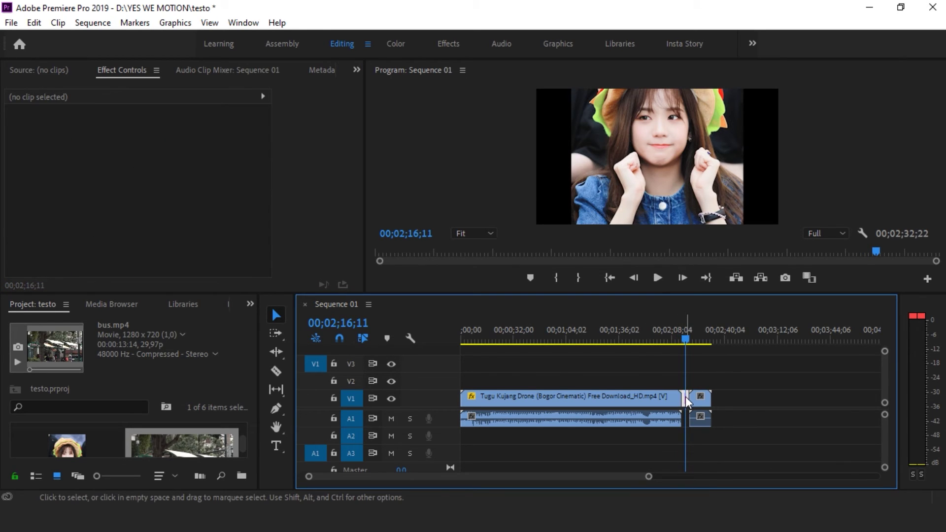
pyautogui.click(685, 396)
pyautogui.rightClick(686, 396)
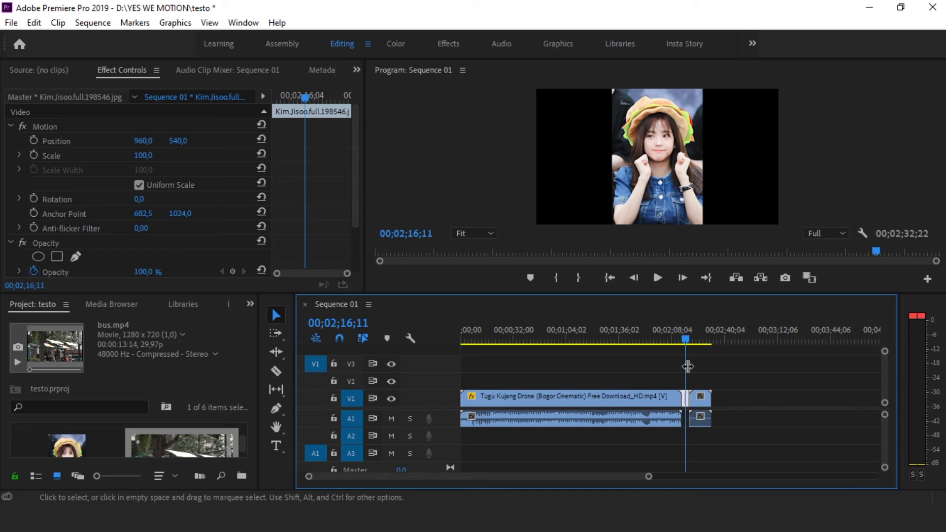
# Copy the drone clip's Motion effect from Effect Controls.
pyautogui.moveTo(686, 341); pyautogui.dragTo(644, 360)
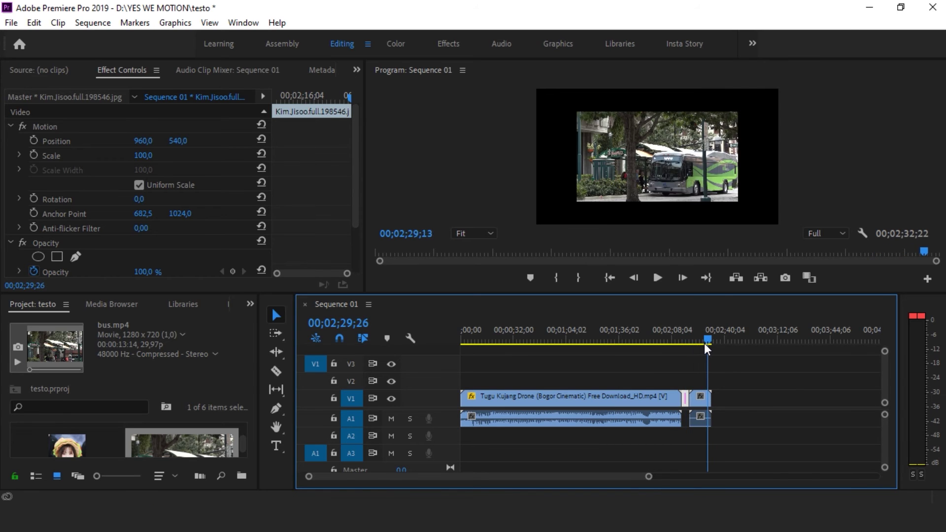
pyautogui.click(661, 403)
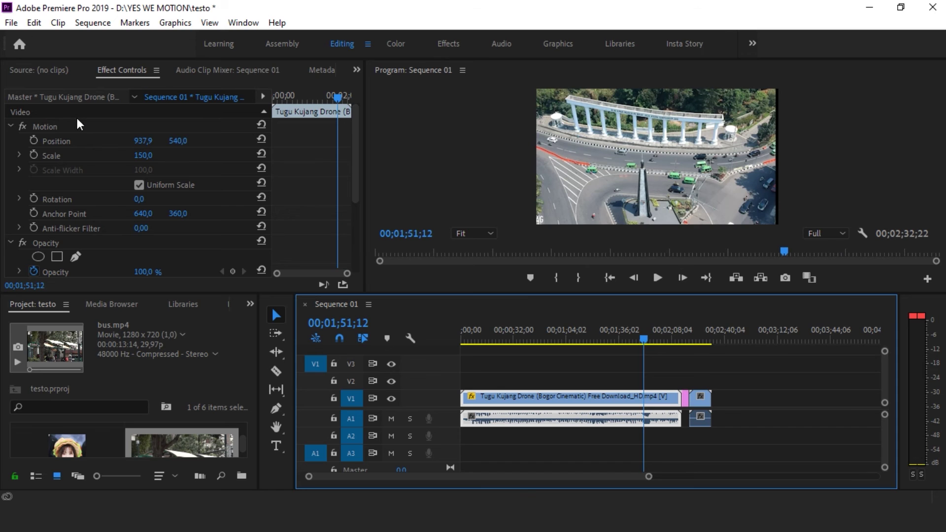
pyautogui.click(65, 128)
pyautogui.rightClick(94, 189)
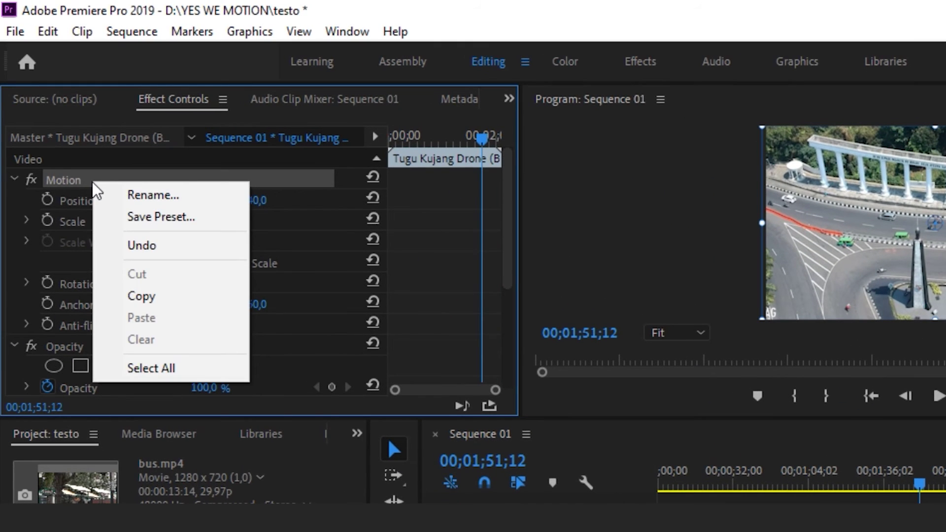
pyautogui.click(211, 296)
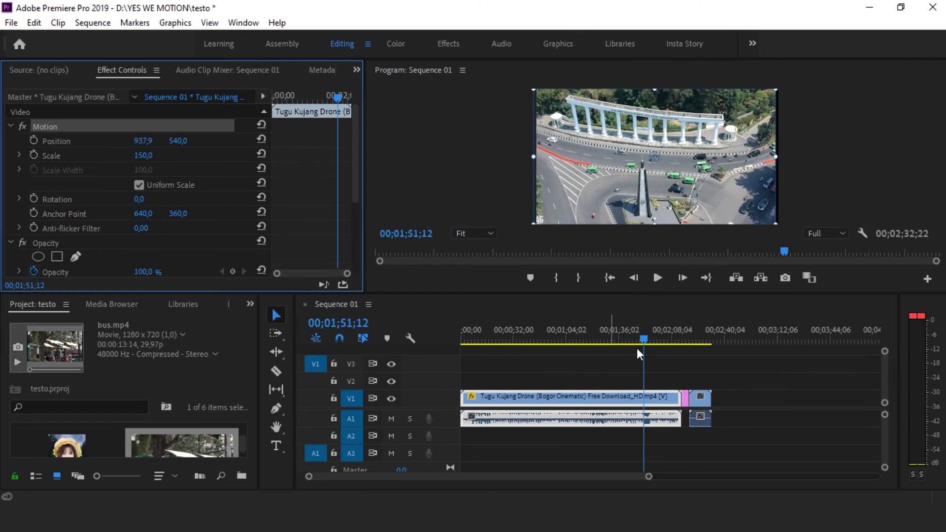
# Paste the copied Motion settings, Scale 150, onto bus.mp4.
pyautogui.moveTo(644, 340); pyautogui.dragTo(700, 342)
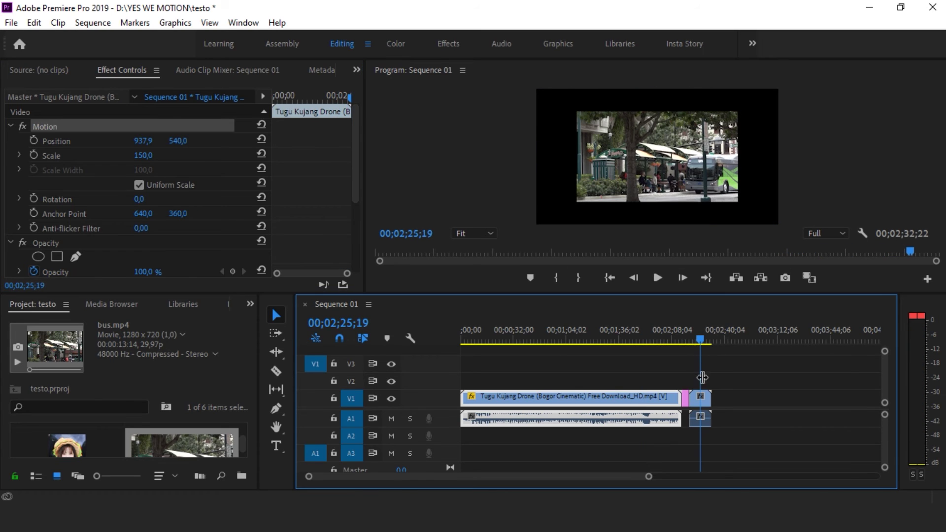
pyautogui.click(705, 402)
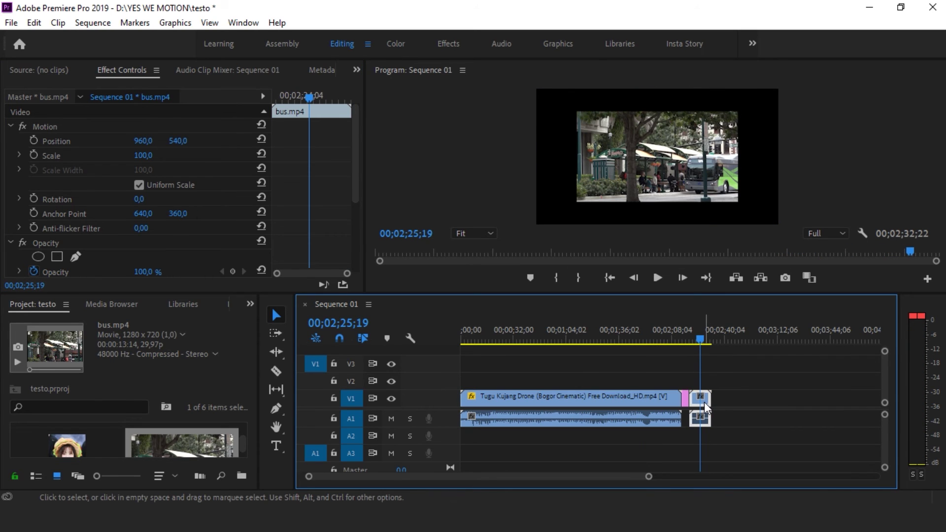
pyautogui.hotkey('ctrl', 'v')
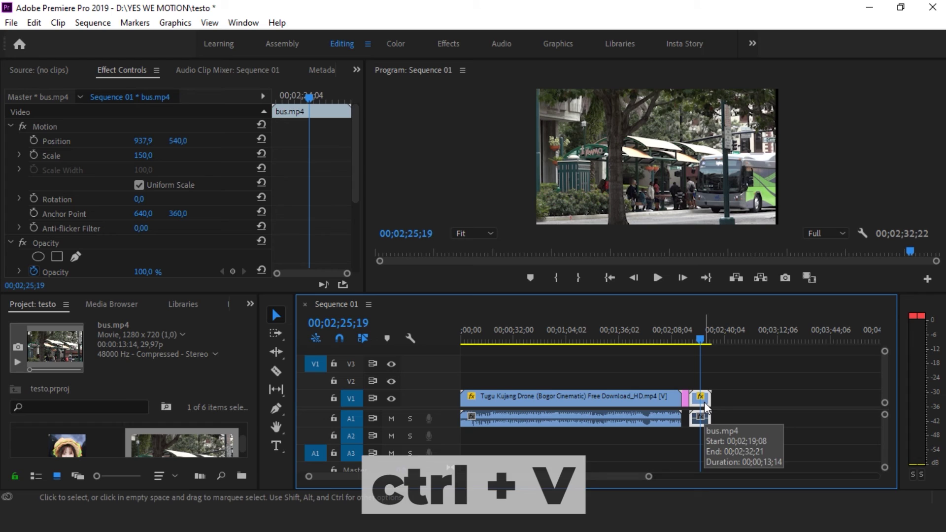